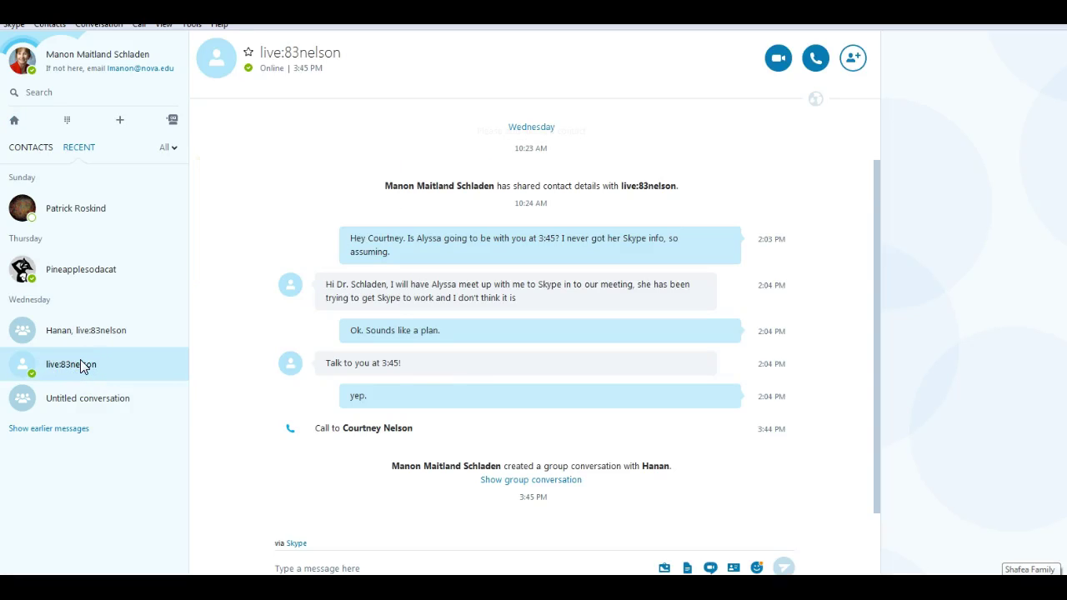
- Open the most recent one-to-one conversation with the online contact and start a video call with them
{"action": "left_click", "coordinate": [69, 365]}
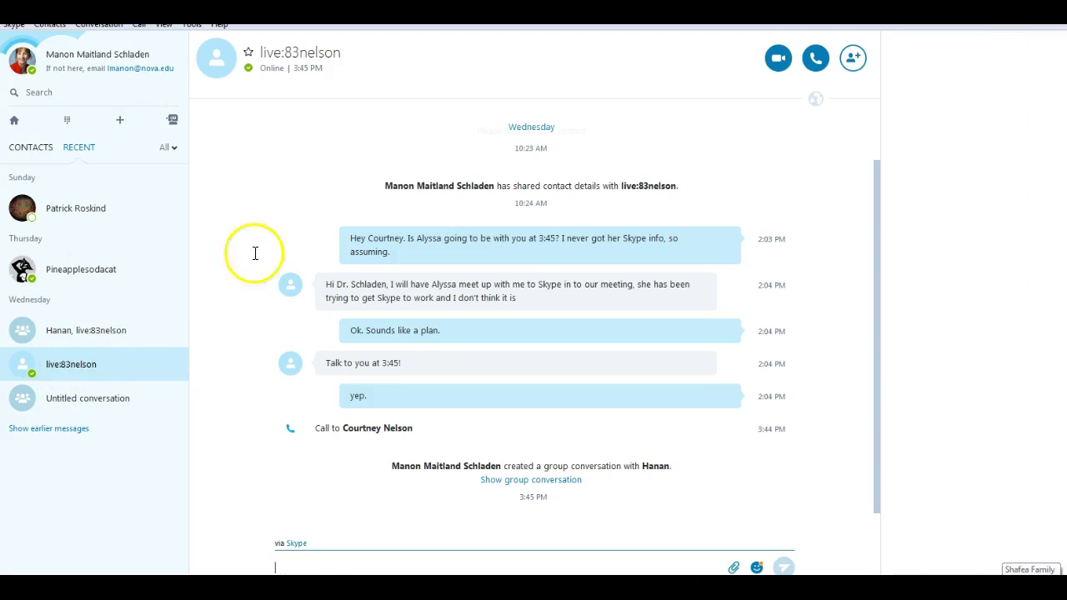
{"action": "left_click", "coordinate": [814, 60]}
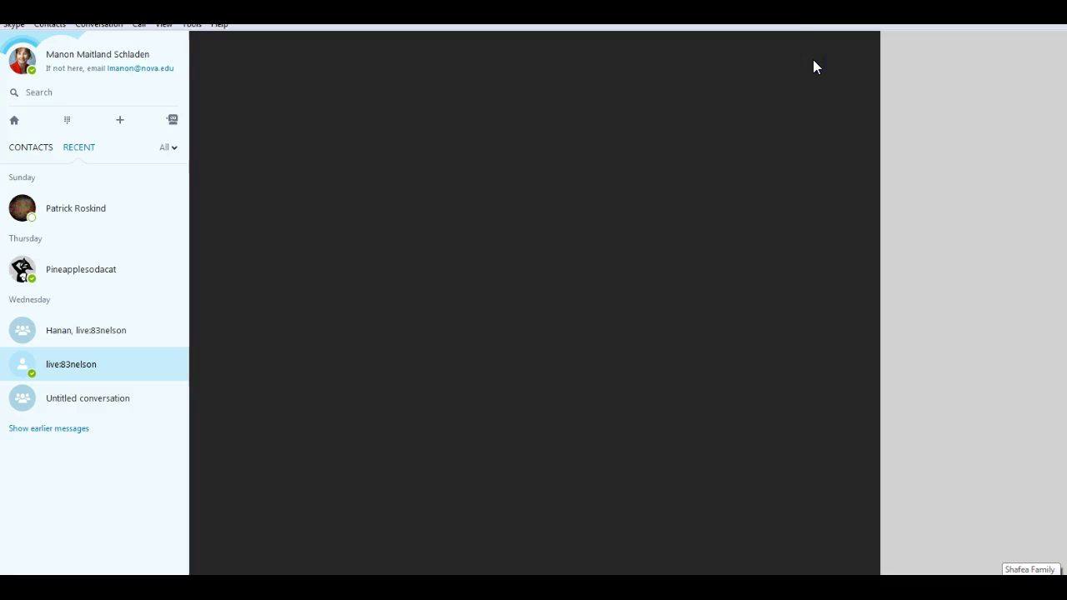
{"action": "left_click", "coordinate": [658, 428]}
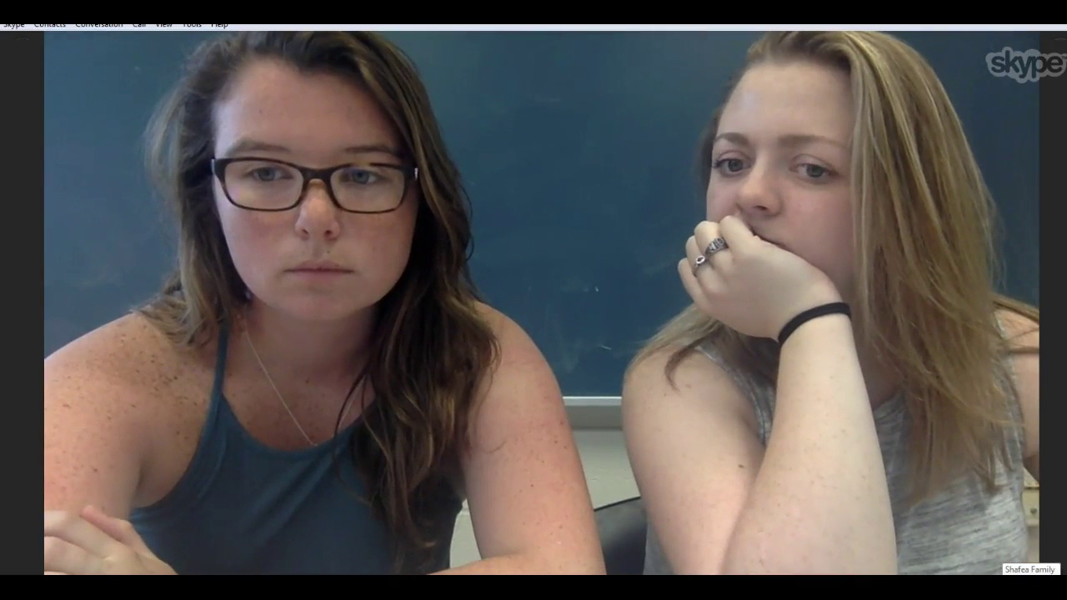
{"action": "mouse_move", "coordinate": [717, 240]}
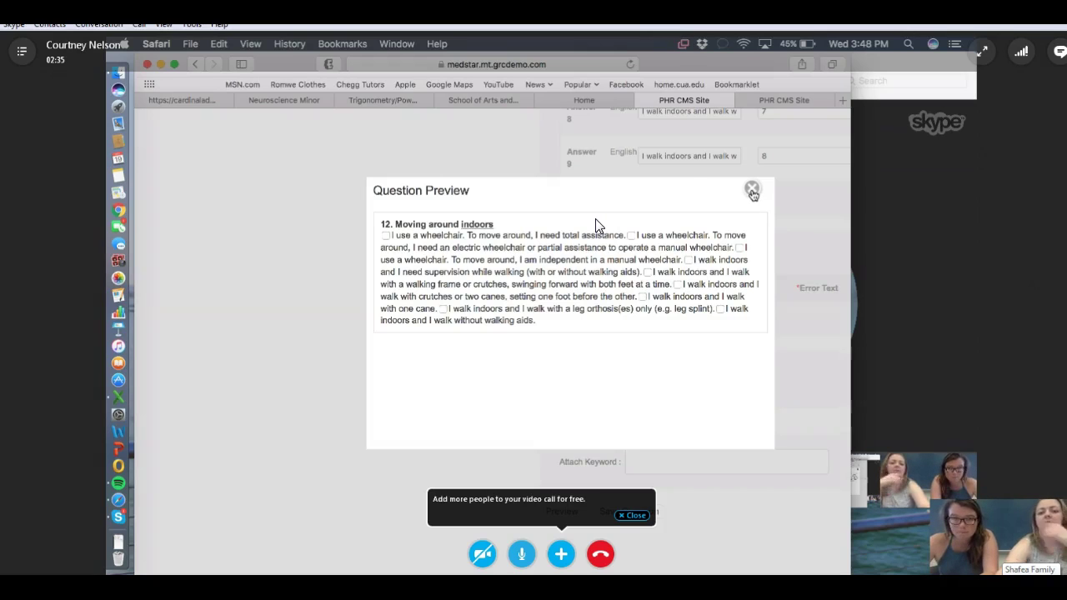
- Close the preview of the "Moving around indoors" question and return to the list of survey modules
{"action": "left_click", "coordinate": [752, 190]}
{"action": "scroll", "coordinate": [541, 215], "scroll_direction": "up", "scroll_amount": 5}
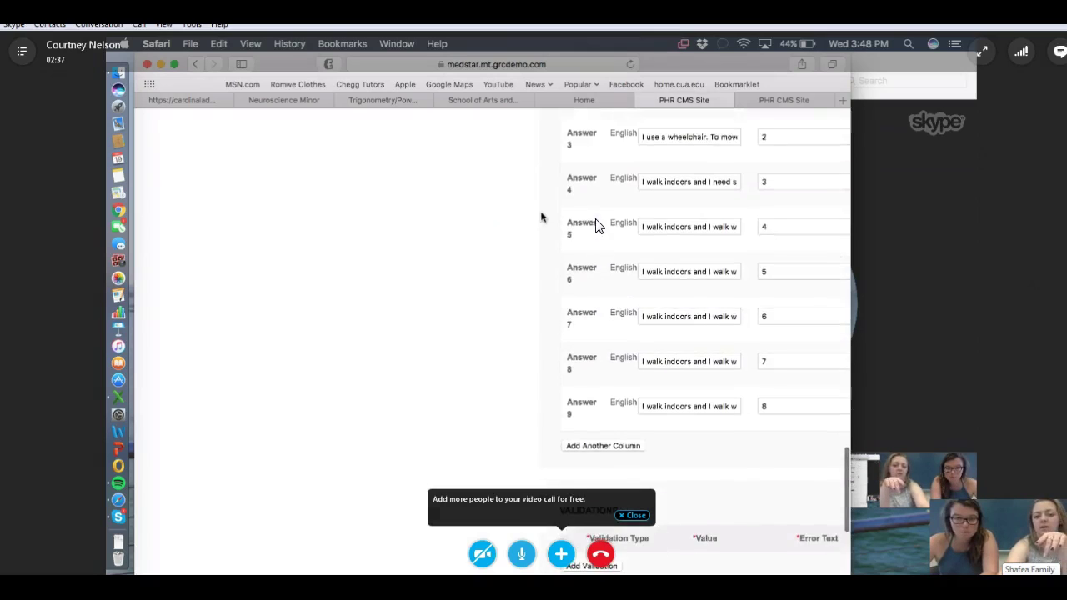
{"action": "scroll", "coordinate": [541, 216], "scroll_direction": "up", "scroll_amount": 10}
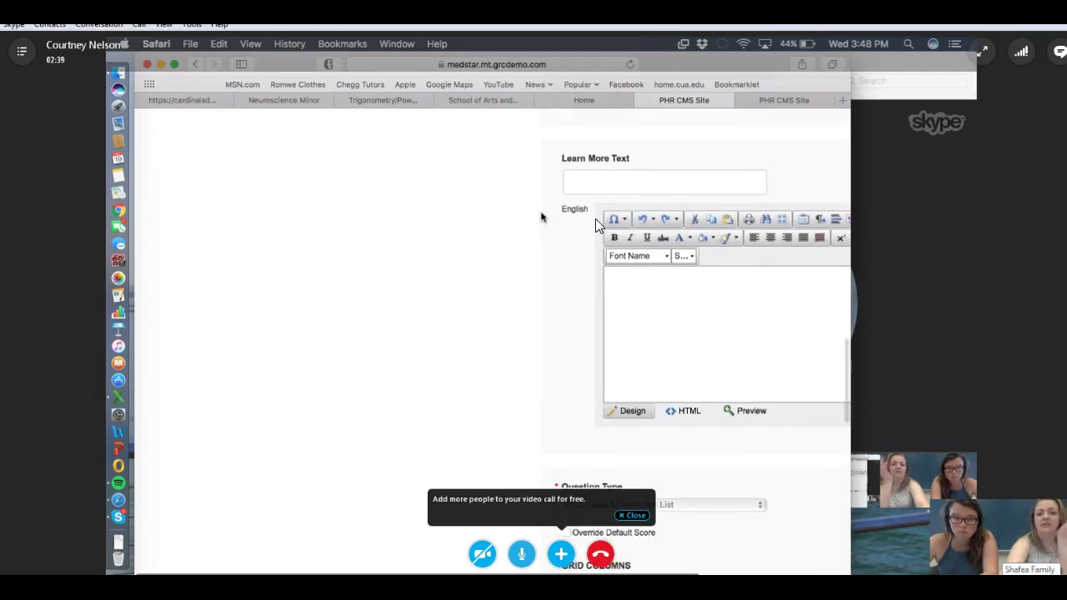
{"action": "scroll", "coordinate": [541, 216], "scroll_direction": "up", "scroll_amount": 10}
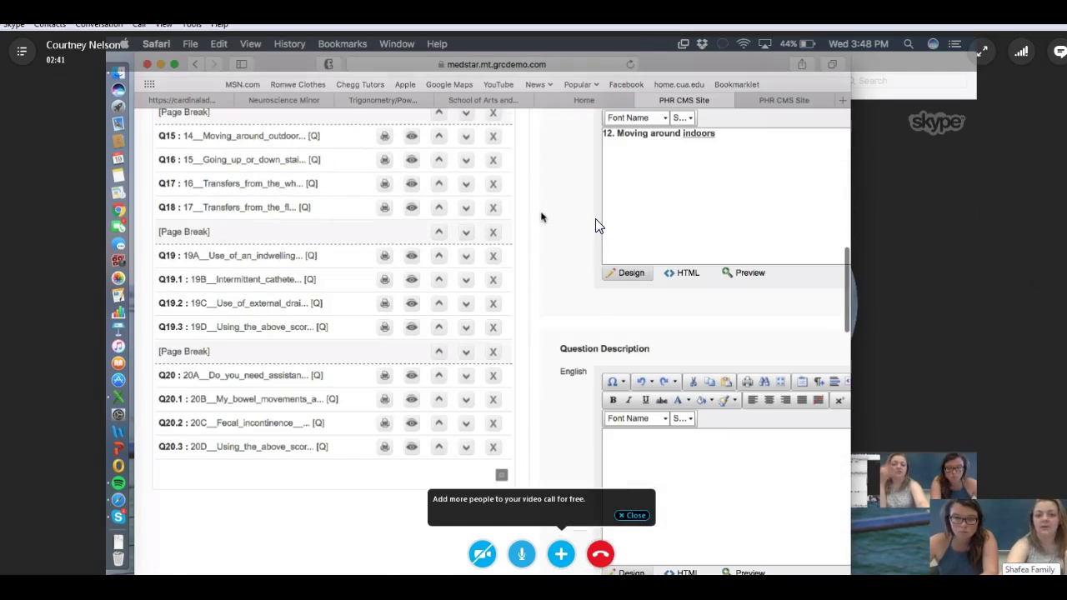
{"action": "scroll", "coordinate": [541, 216], "scroll_direction": "up", "scroll_amount": 10}
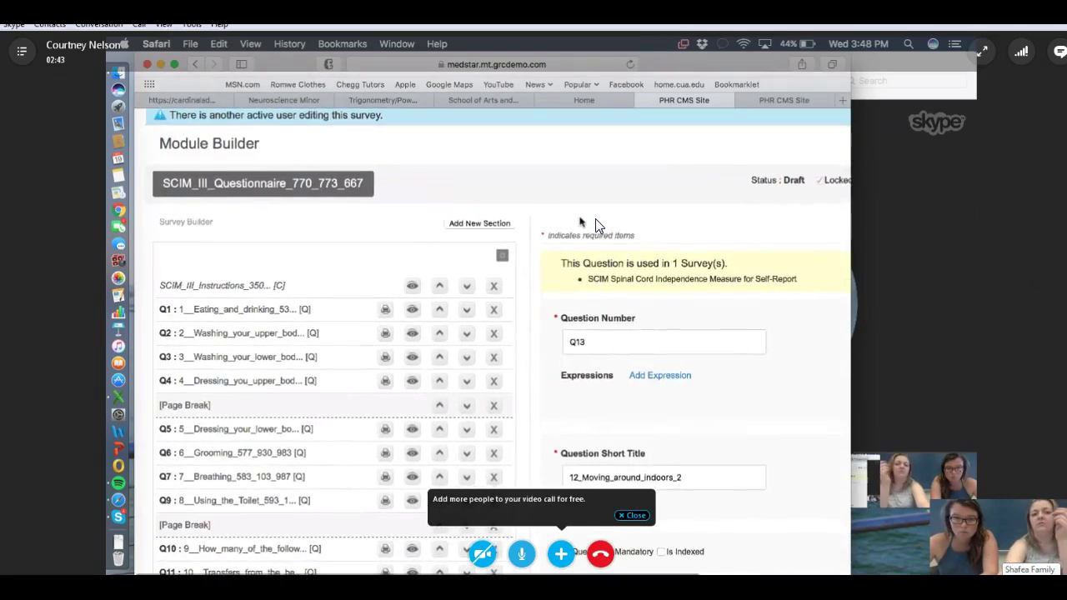
{"action": "scroll", "coordinate": [625, 216], "scroll_direction": "up", "scroll_amount": 5}
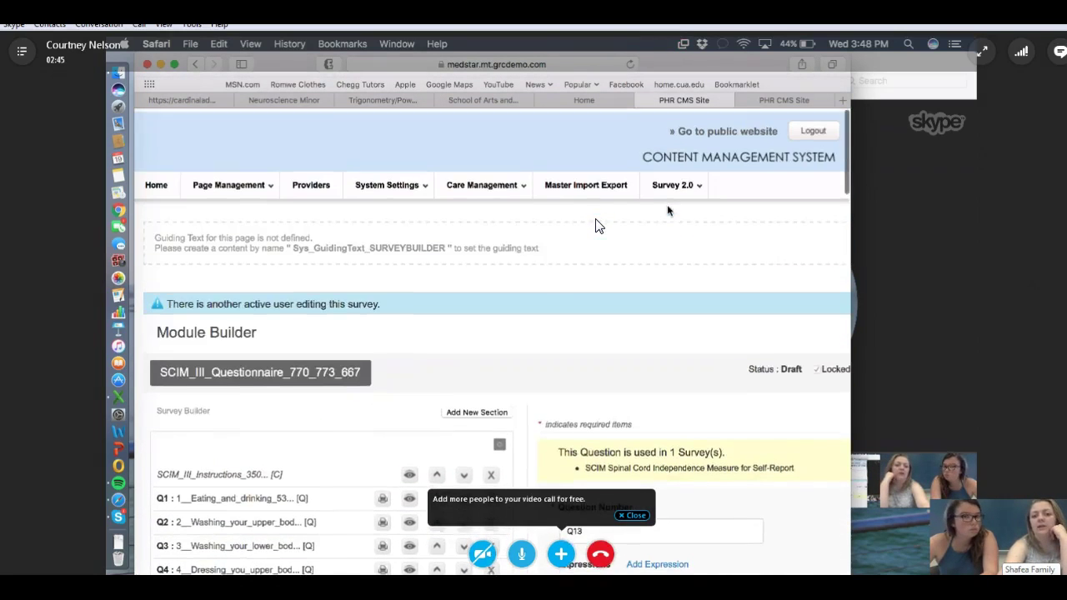
{"action": "left_click", "coordinate": [667, 213]}
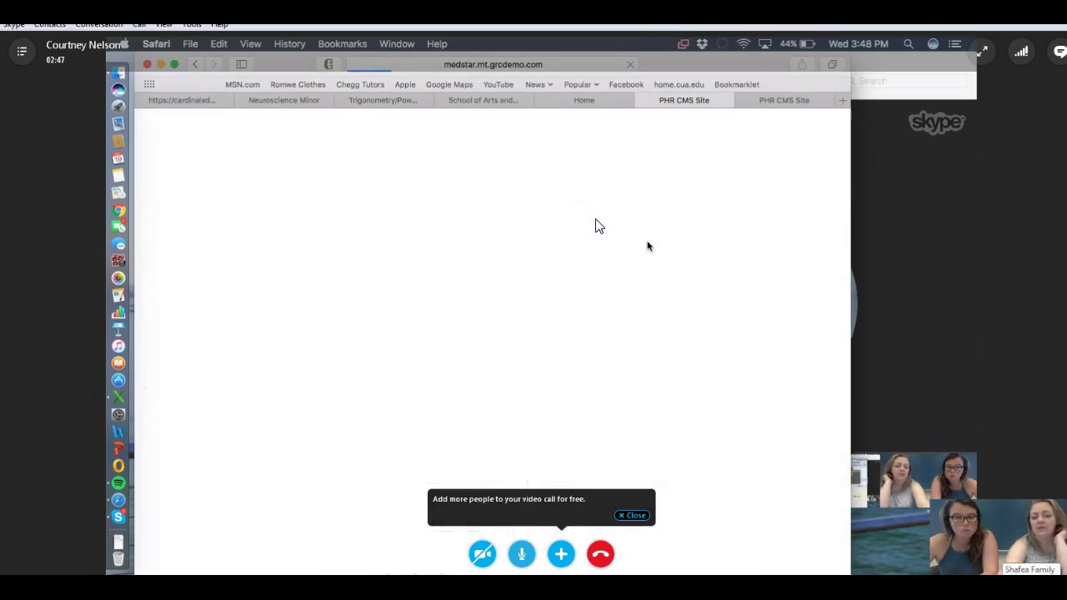
- Validate the draft module SCIM_III_Questionnaire_770_773_667 from the survey modules list
{"action": "scroll", "coordinate": [588, 345], "scroll_direction": "down", "scroll_amount": 10}
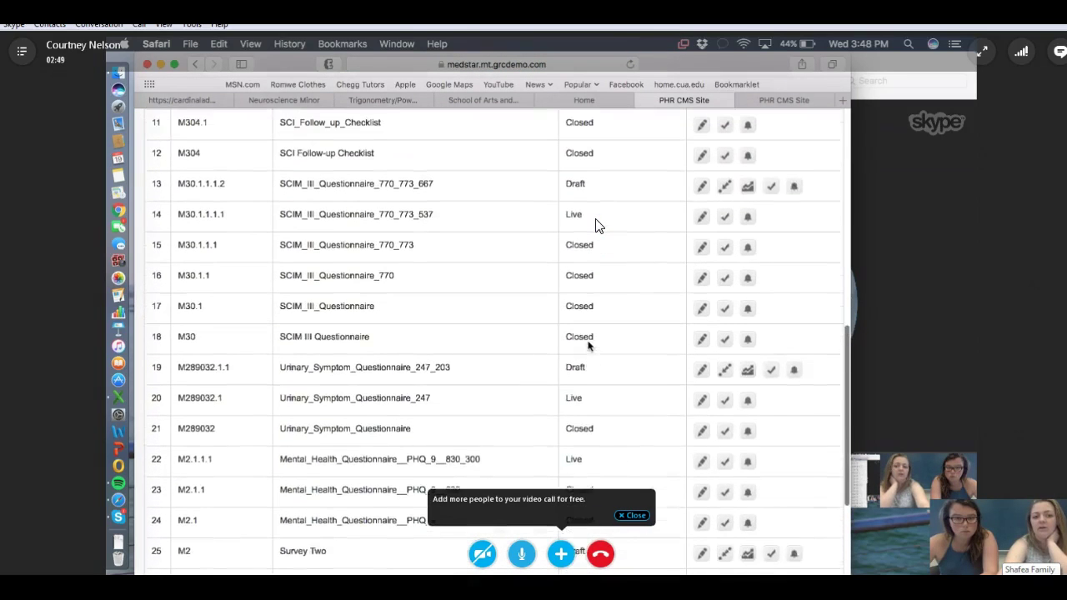
{"action": "scroll", "coordinate": [625, 316], "scroll_direction": "up", "scroll_amount": 1}
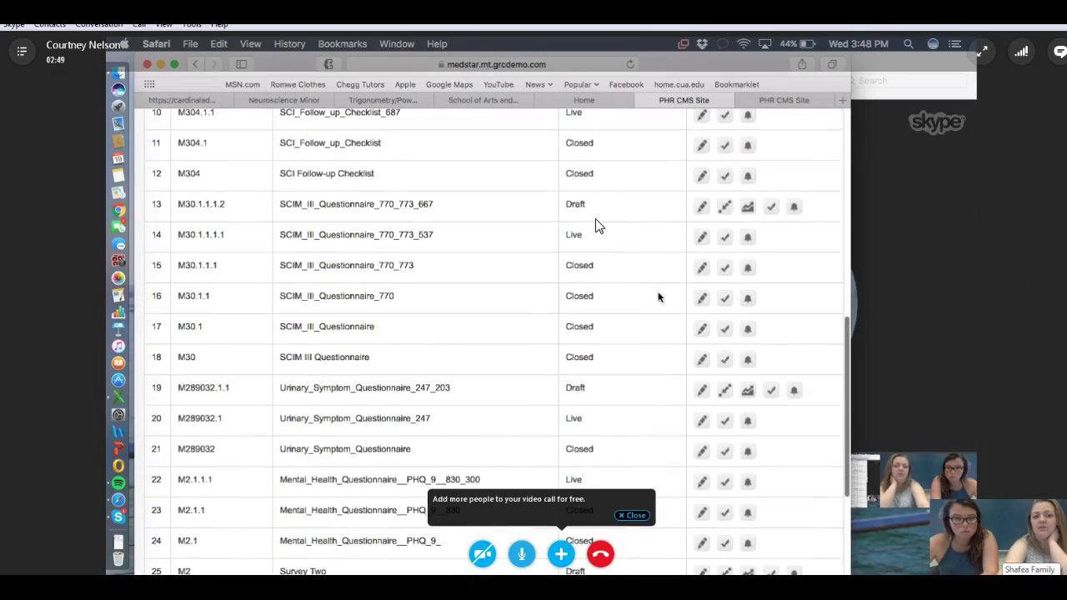
{"action": "left_click", "coordinate": [775, 217]}
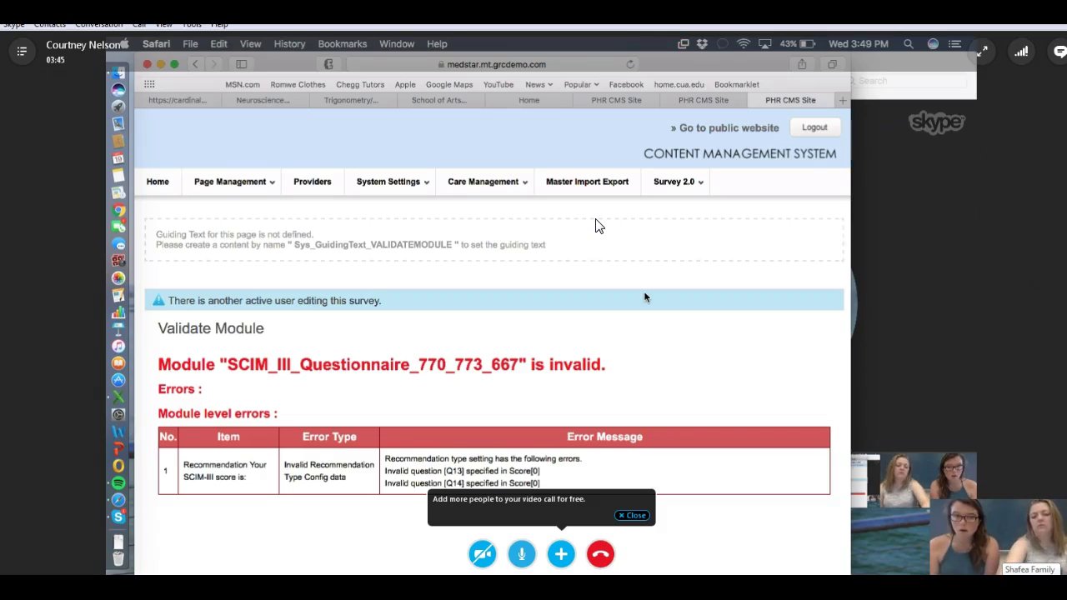
- Open the recommendations and scoring page of the draft module SCIM_III_Questionnaire_770_773_667
{"action": "left_click", "coordinate": [677, 190]}
{"action": "left_click", "coordinate": [670, 213]}
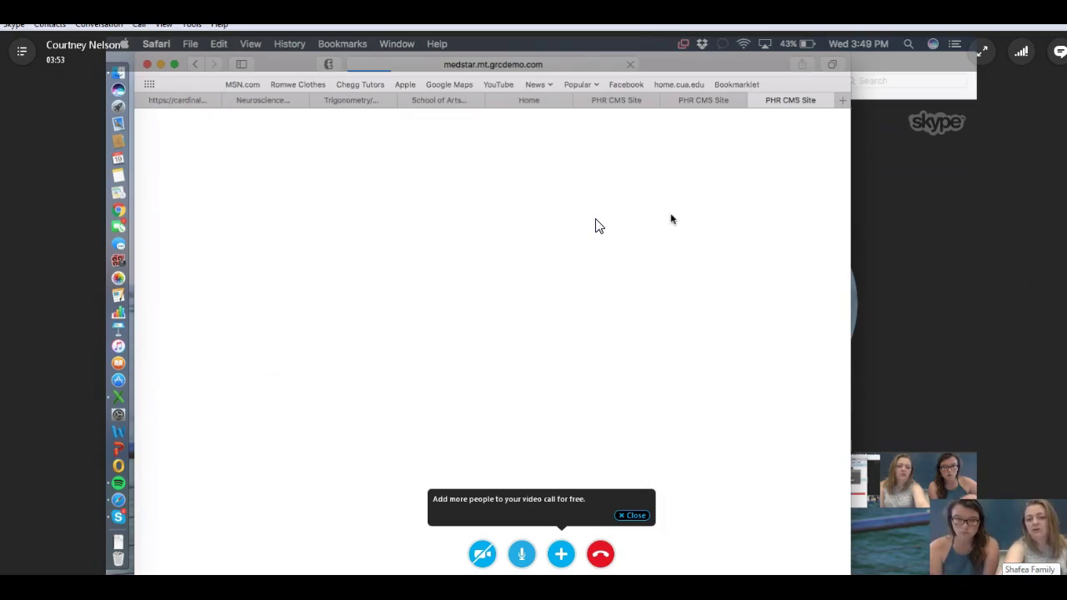
{"action": "scroll", "coordinate": [608, 353], "scroll_direction": "down", "scroll_amount": 5}
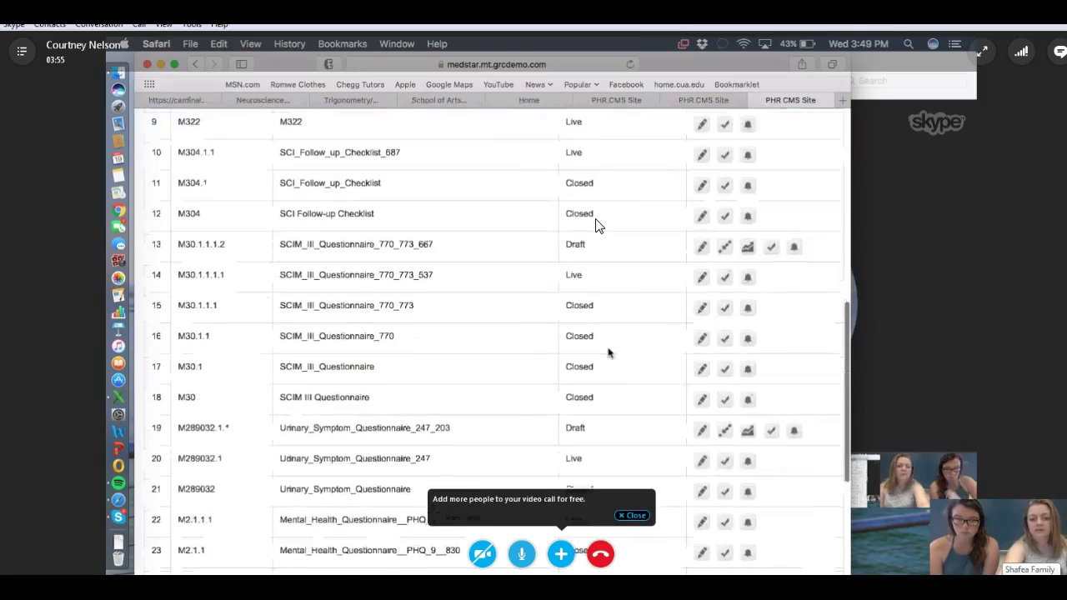
{"action": "scroll", "coordinate": [609, 353], "scroll_direction": "up", "scroll_amount": 1}
{"action": "left_click", "coordinate": [700, 267]}
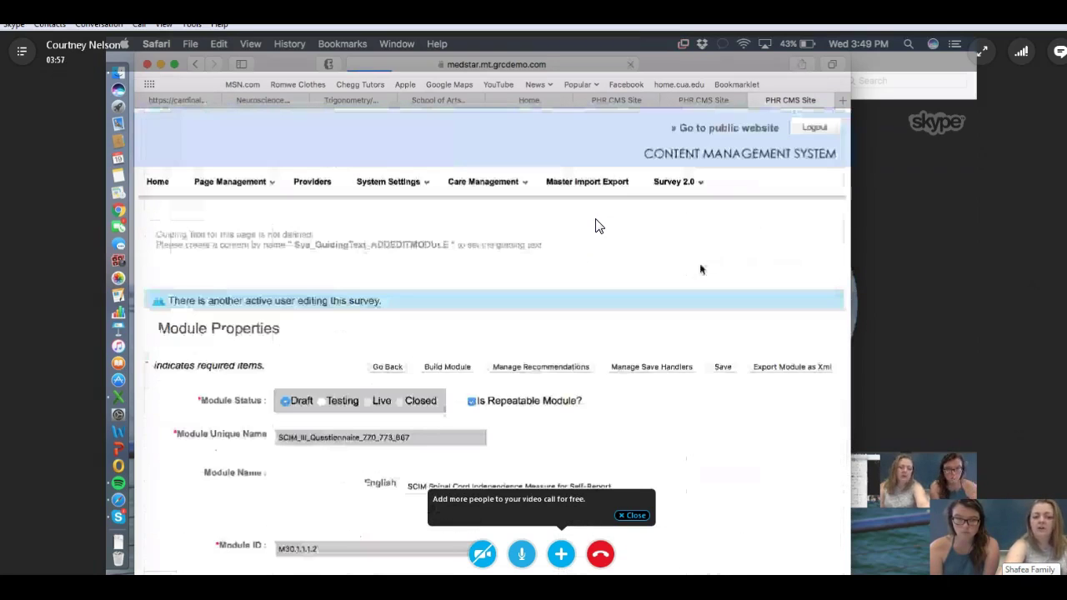
{"action": "left_click", "coordinate": [544, 369]}
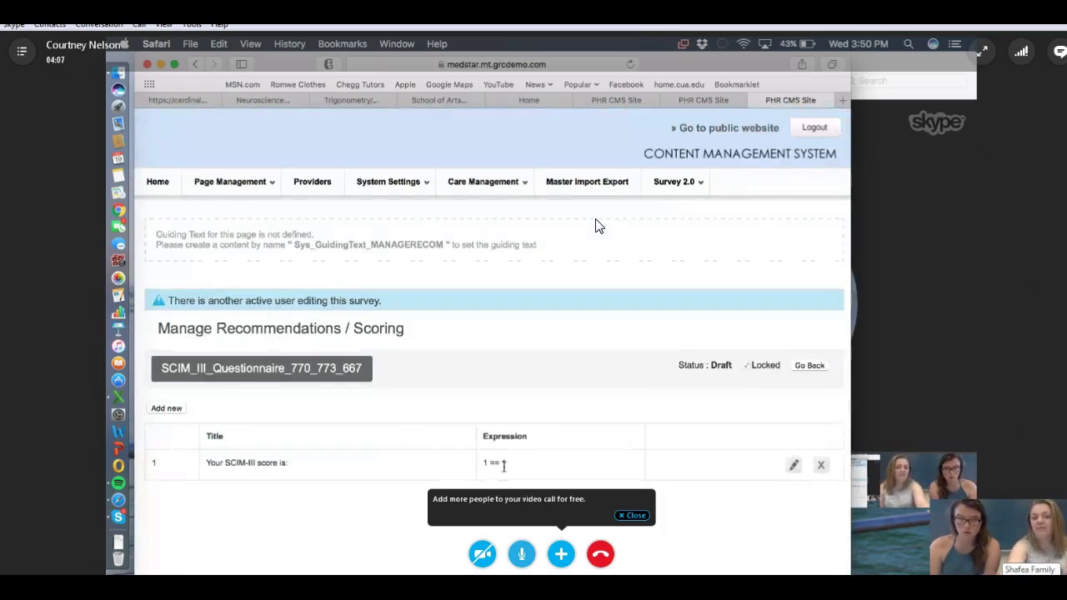
- Go back to the survey modules and open draft SCIM_III_Questionnaire_770_773_667 in the Module Builder
{"action": "scroll", "coordinate": [503, 466], "scroll_direction": "down", "scroll_amount": 1}
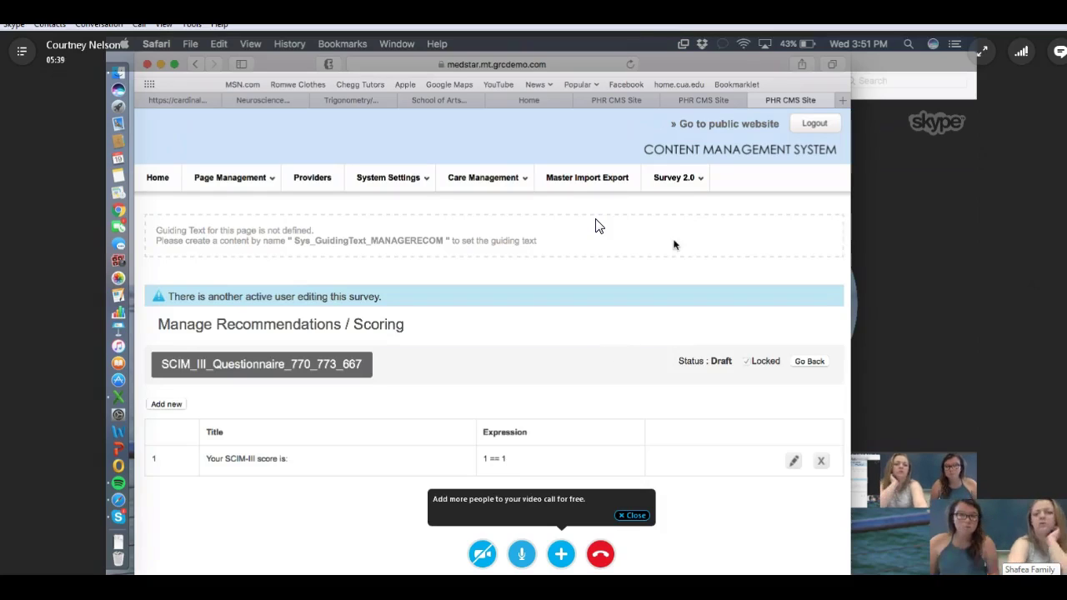
{"action": "left_click", "coordinate": [673, 177]}
{"action": "left_click", "coordinate": [671, 208]}
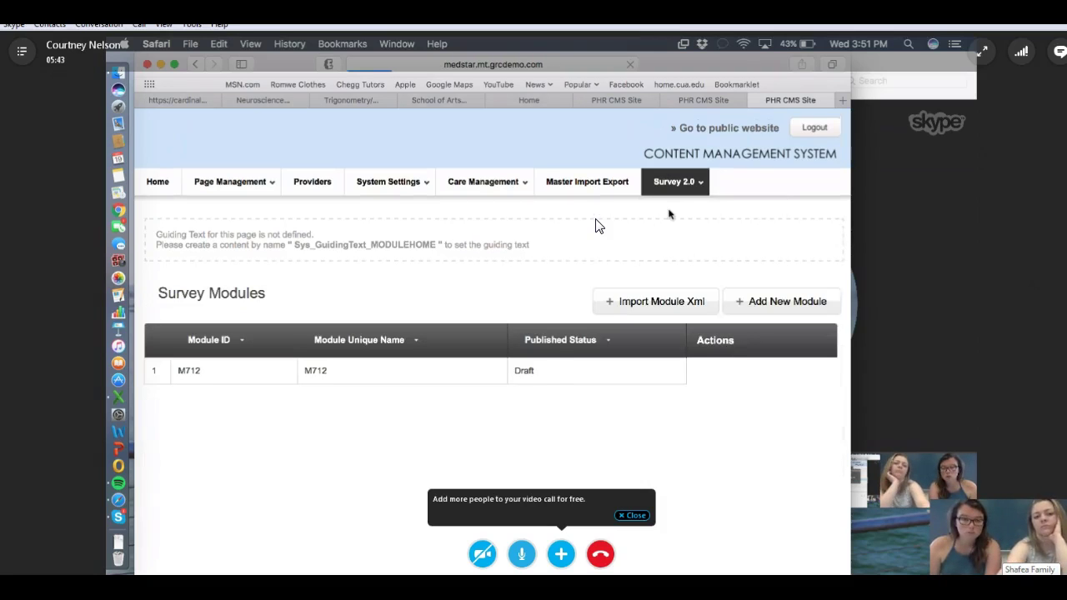
{"action": "scroll", "coordinate": [668, 250], "scroll_direction": "down", "scroll_amount": 5}
{"action": "scroll", "coordinate": [689, 252], "scroll_direction": "down", "scroll_amount": 5}
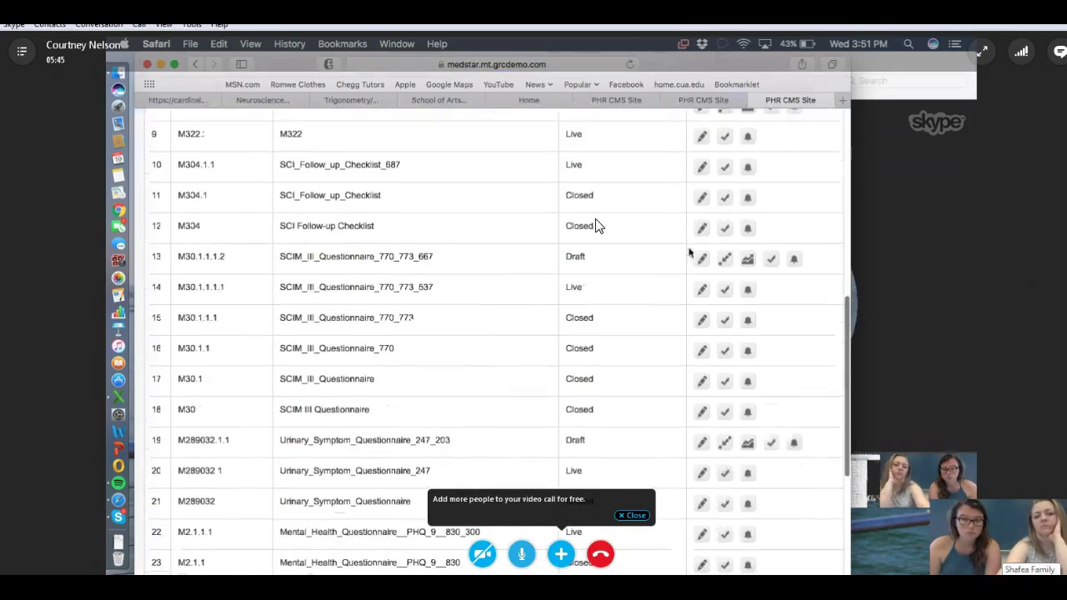
{"action": "left_click", "coordinate": [701, 260]}
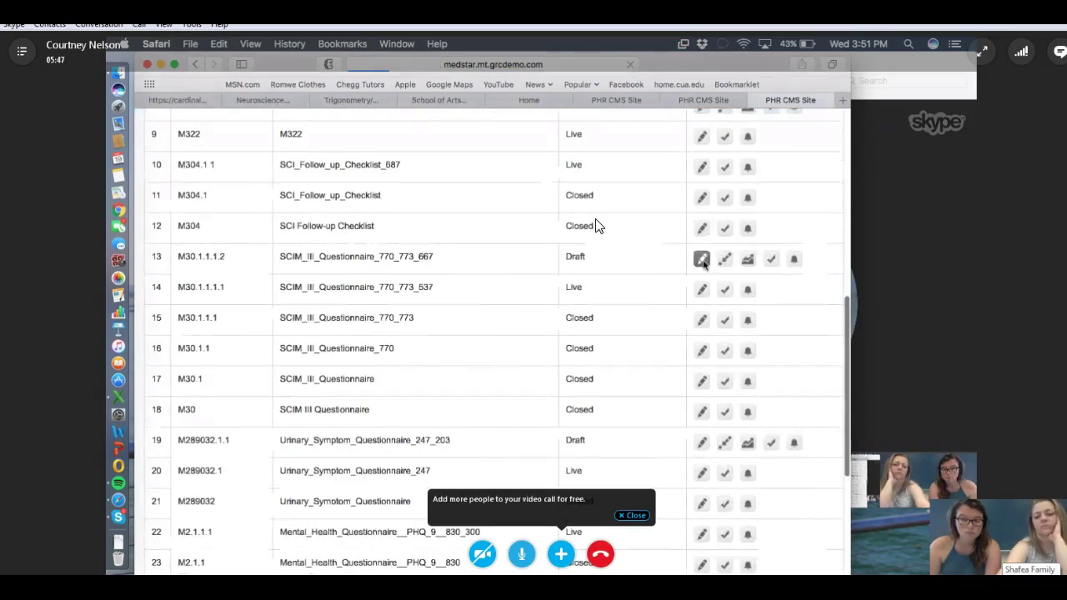
{"action": "scroll", "coordinate": [467, 275], "scroll_direction": "down", "scroll_amount": 2}
{"action": "left_click", "coordinate": [456, 282]}
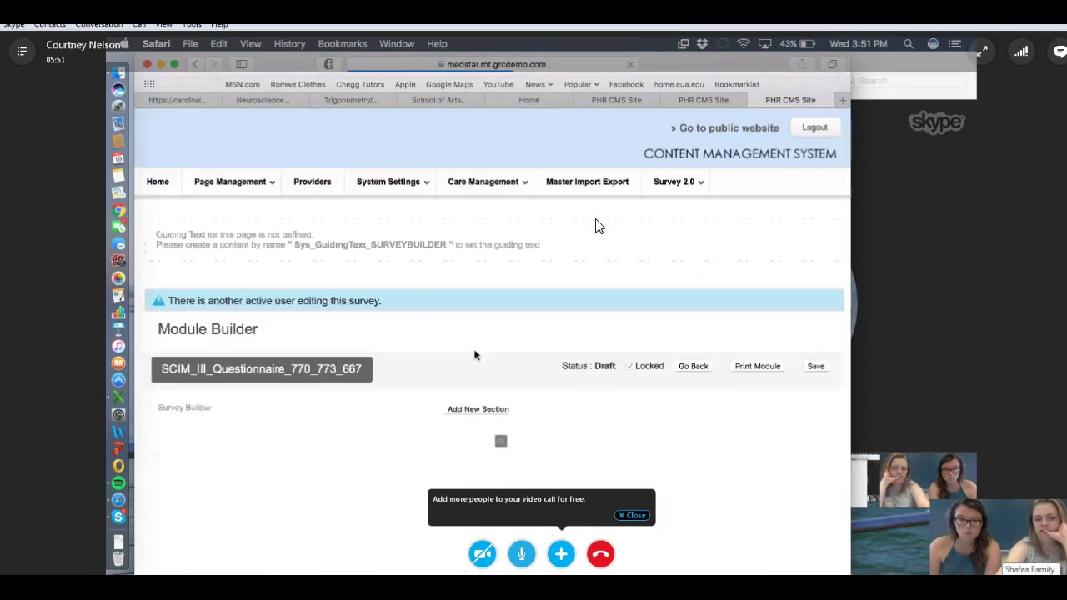
- Open question Q13 on moving around indoors and examine its question type and the coded values of its answers
{"action": "scroll", "coordinate": [474, 355], "scroll_direction": "down", "scroll_amount": 1}
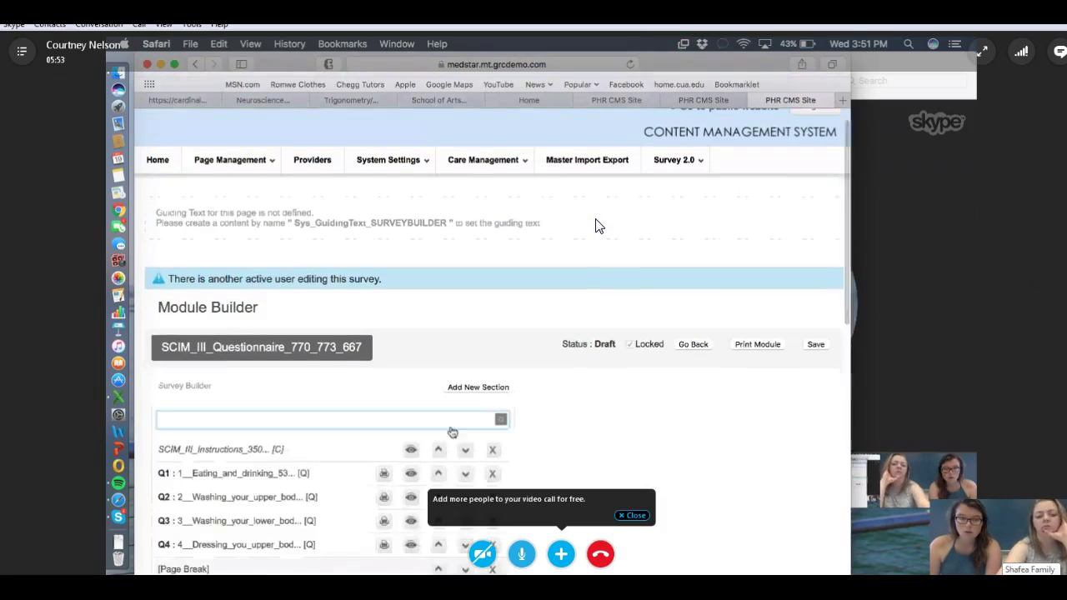
{"action": "scroll", "coordinate": [451, 431], "scroll_direction": "down", "scroll_amount": 6}
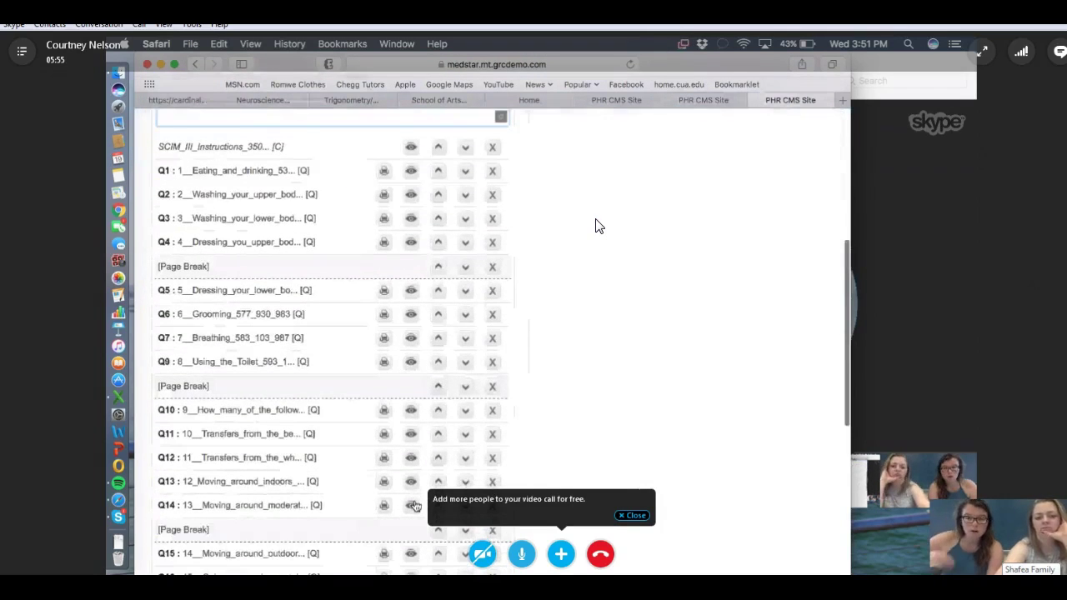
{"action": "scroll", "coordinate": [414, 506], "scroll_direction": "down", "scroll_amount": 2}
{"action": "left_click", "coordinate": [409, 428]}
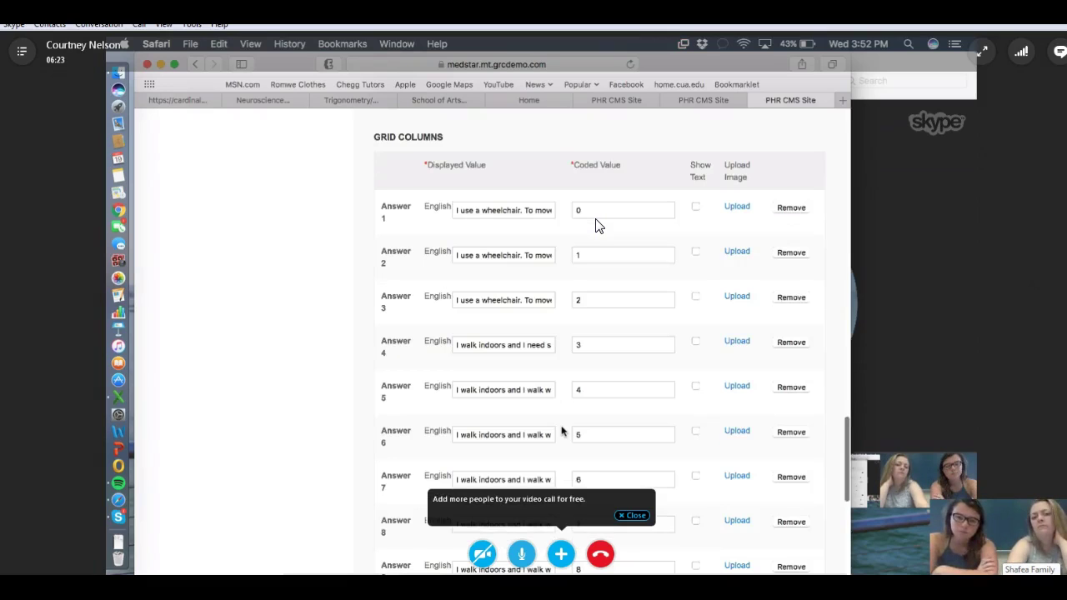
{"action": "scroll", "coordinate": [596, 225], "scroll_direction": "down", "scroll_amount": 3}
{"action": "scroll", "coordinate": [596, 225], "scroll_direction": "up", "scroll_amount": 2}
{"action": "scroll", "coordinate": [596, 225], "scroll_direction": "up", "scroll_amount": 2}
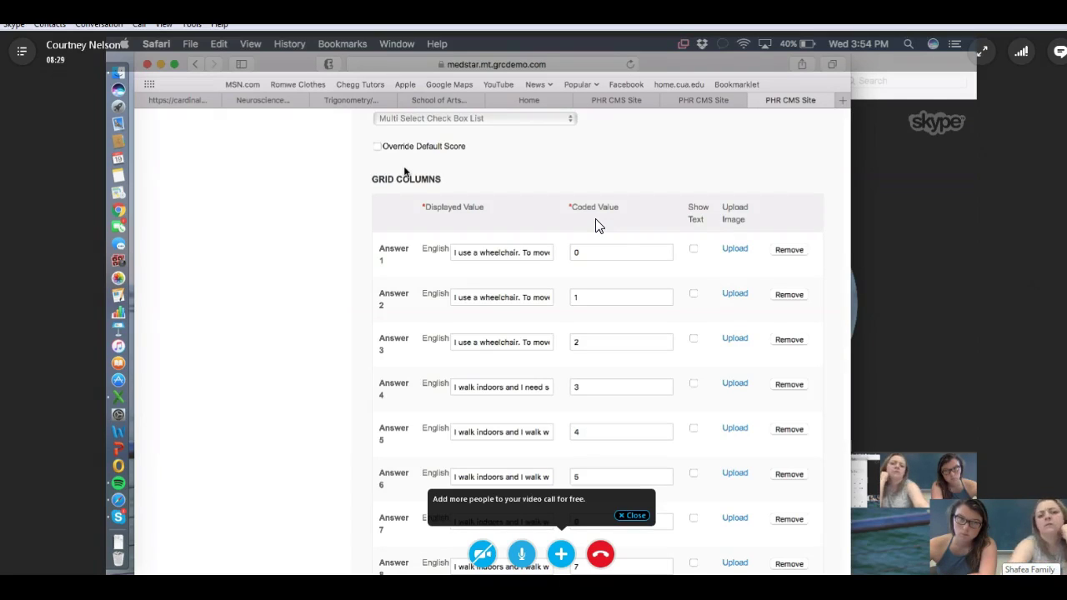
{"action": "scroll", "coordinate": [595, 225], "scroll_direction": "up", "scroll_amount": 1}
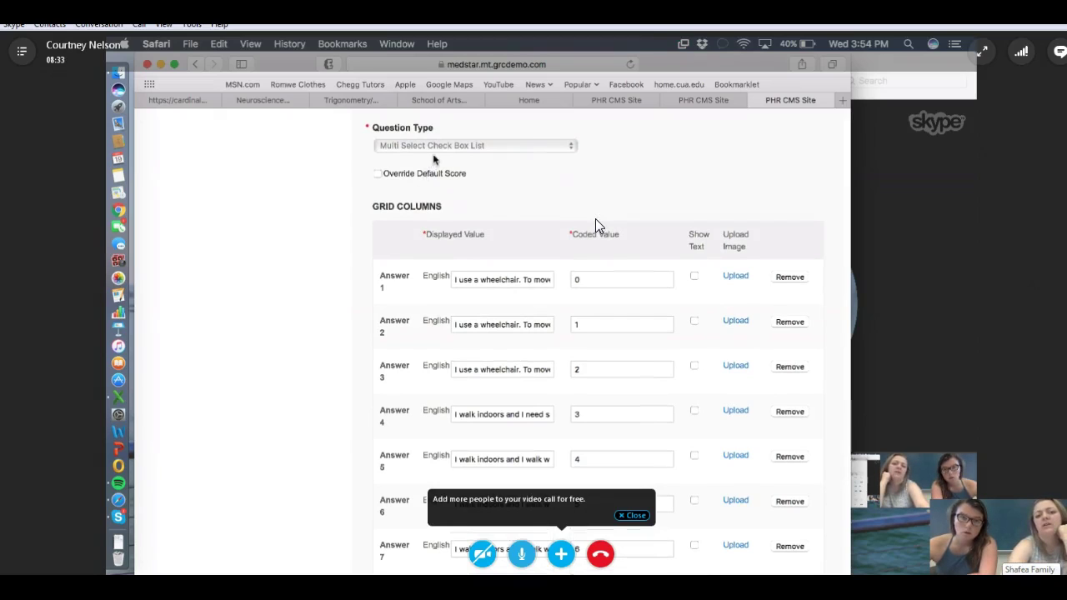
- Leave question Q13 and open the list of survey module recommendations to examine its entries
{"action": "scroll", "coordinate": [596, 225], "scroll_direction": "up", "scroll_amount": 15}
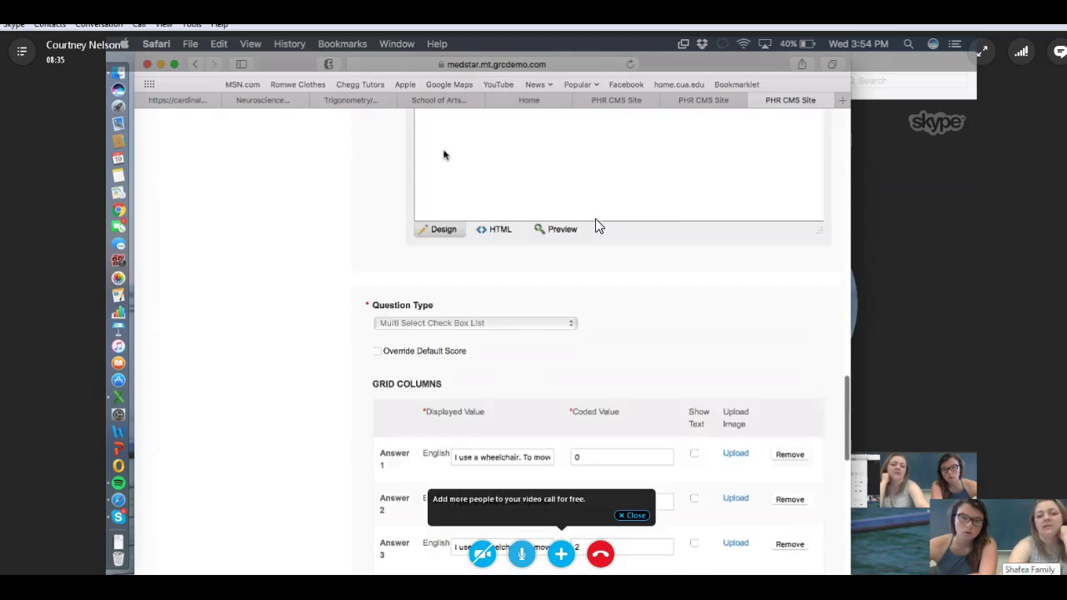
{"action": "scroll", "coordinate": [443, 155], "scroll_direction": "up", "scroll_amount": 5}
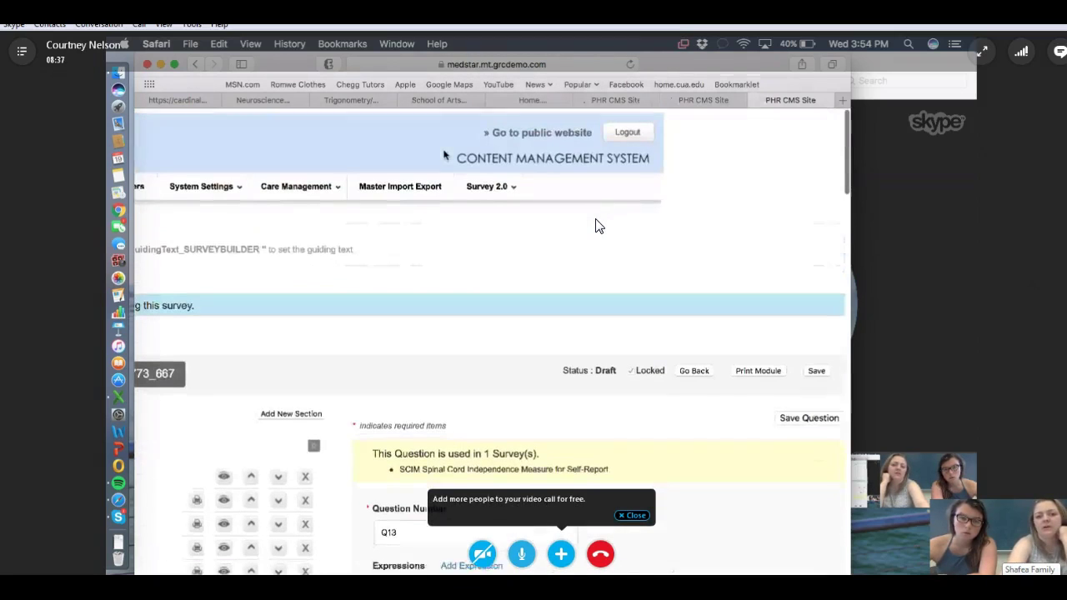
{"action": "mouse_move", "coordinate": [487, 181]}
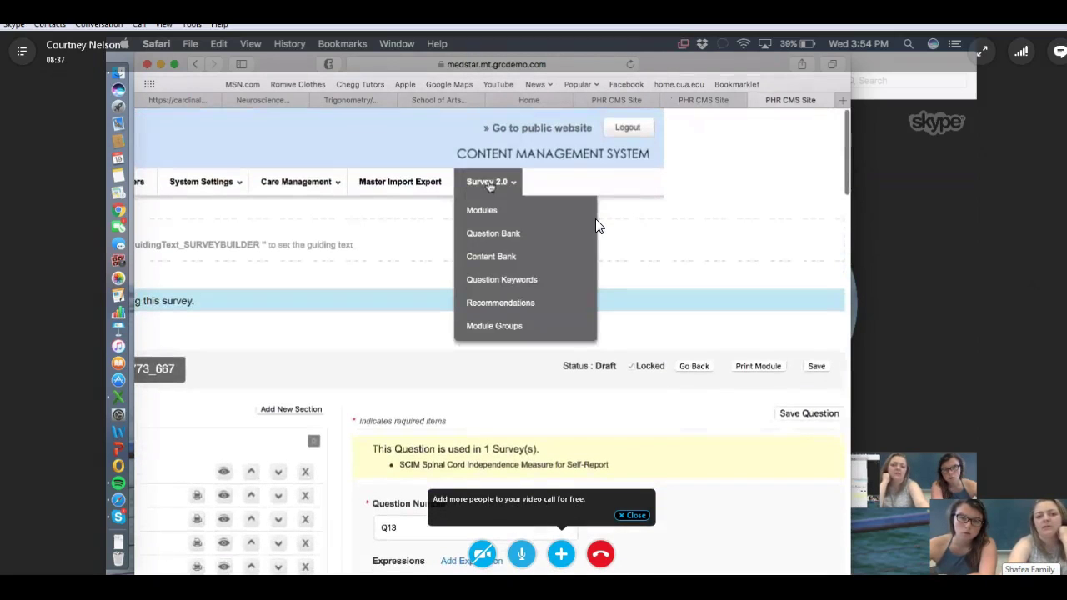
{"action": "left_click", "coordinate": [496, 308]}
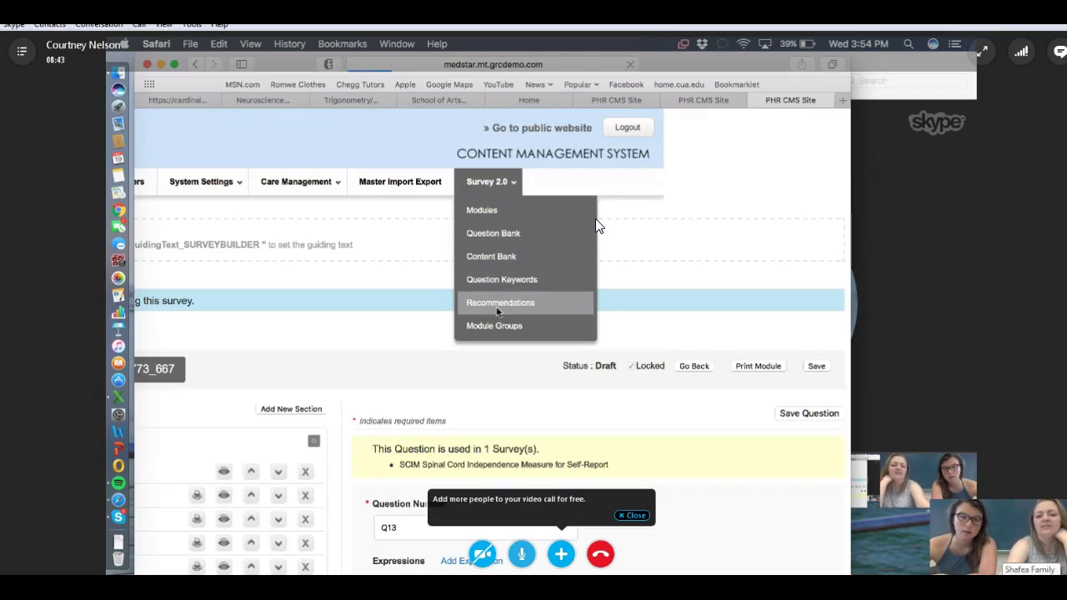
{"action": "scroll", "coordinate": [595, 225], "scroll_direction": "down", "scroll_amount": 2}
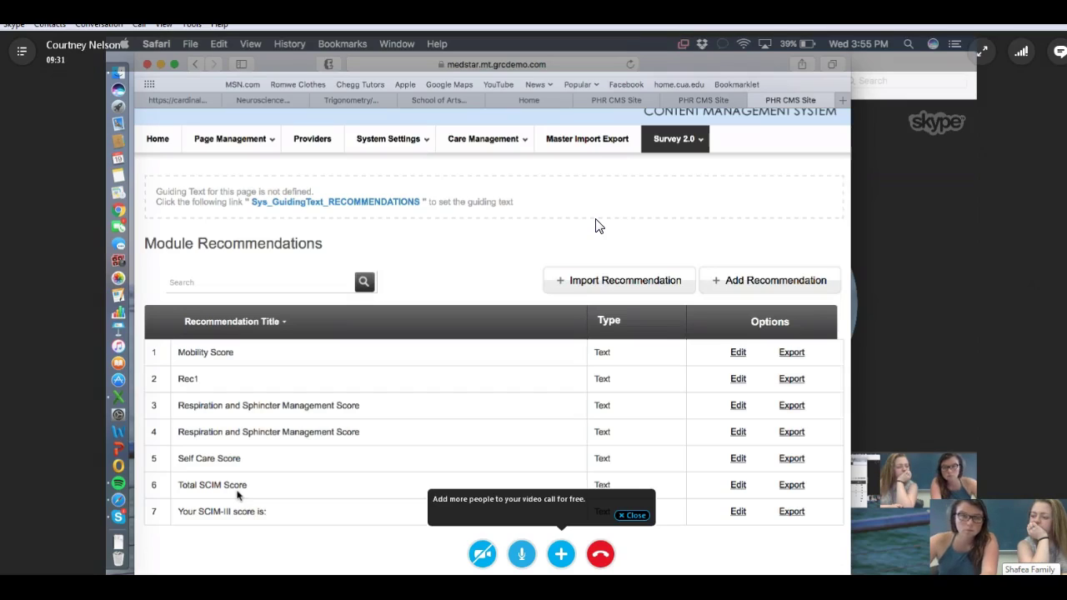
- Open the care management Recommendation Engine and look through its filters and recommendations
{"action": "left_click", "coordinate": [421, 139]}
{"action": "left_click", "coordinate": [483, 139]}
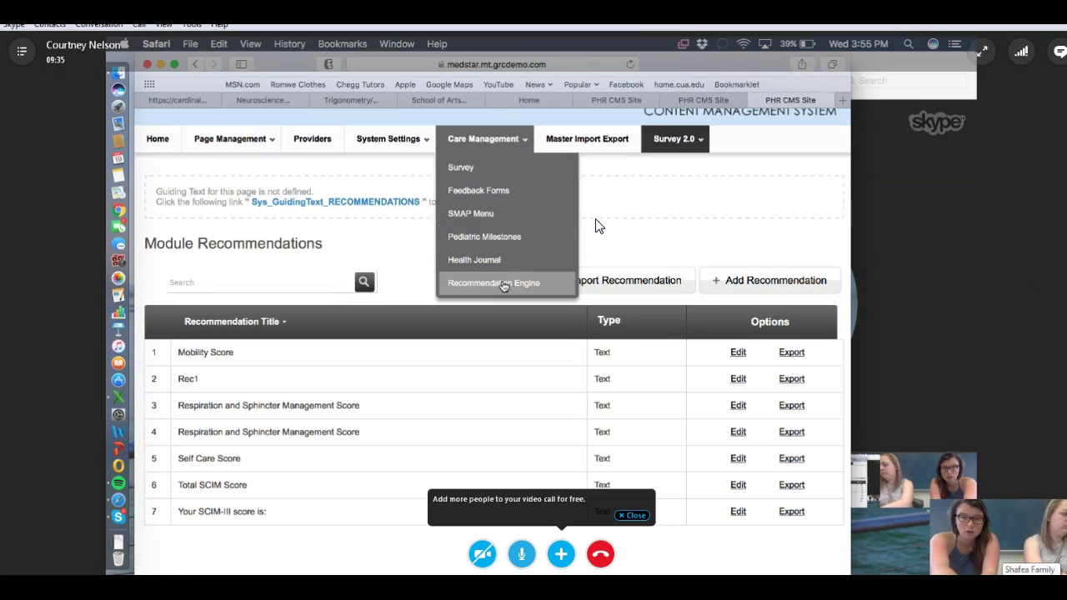
{"action": "left_click", "coordinate": [537, 287]}
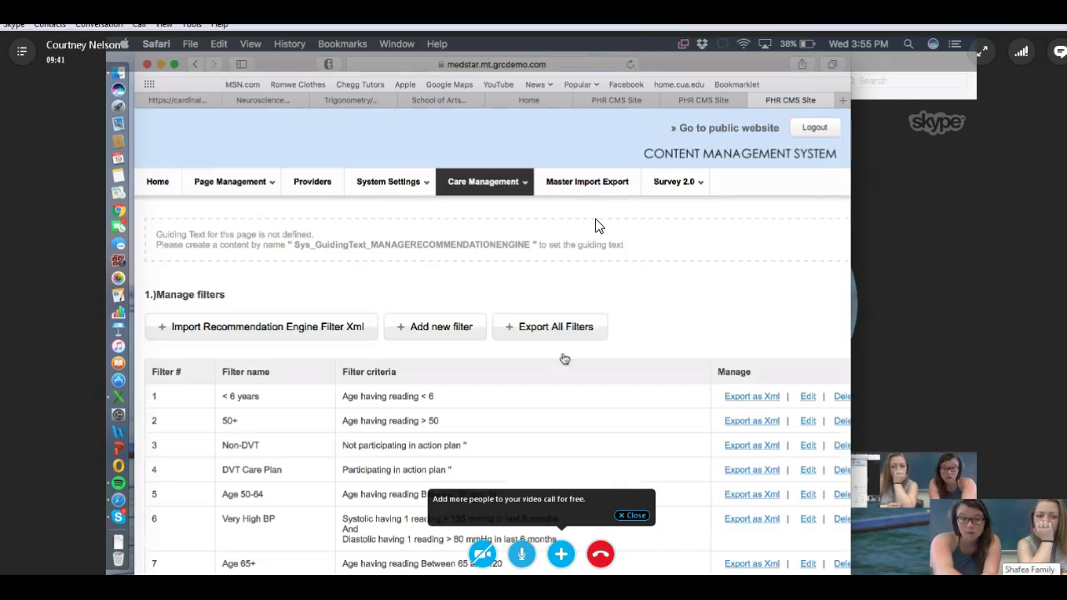
{"action": "scroll", "coordinate": [614, 459], "scroll_direction": "down", "scroll_amount": 3}
{"action": "scroll", "coordinate": [597, 225], "scroll_direction": "down", "scroll_amount": 3}
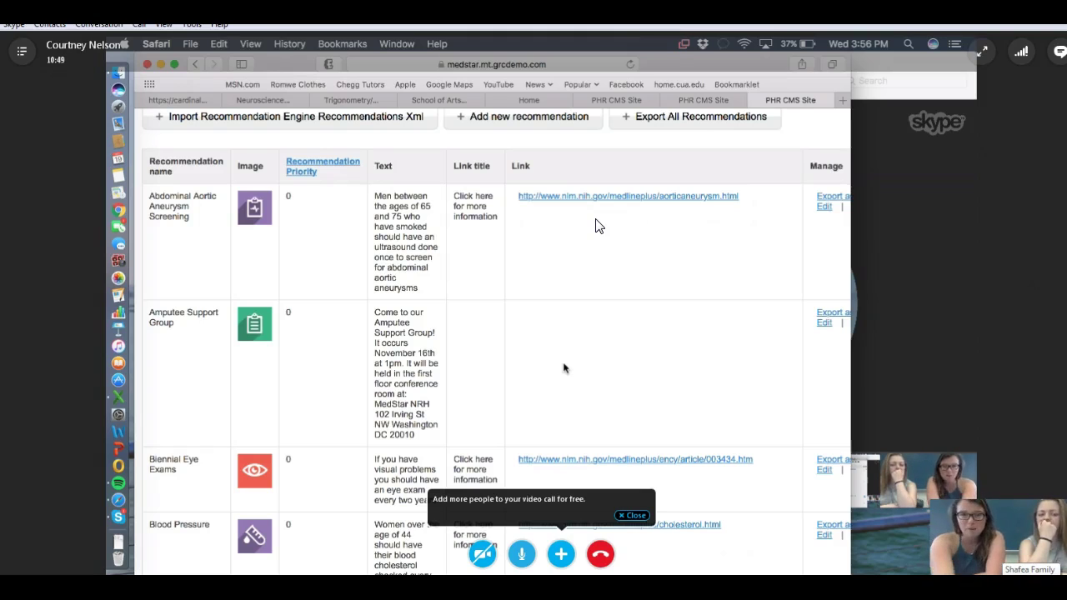
- Return to the Recommendation Engine's filter list and review the filter names and their criteria
{"action": "scroll", "coordinate": [564, 368], "scroll_direction": "up", "scroll_amount": 3}
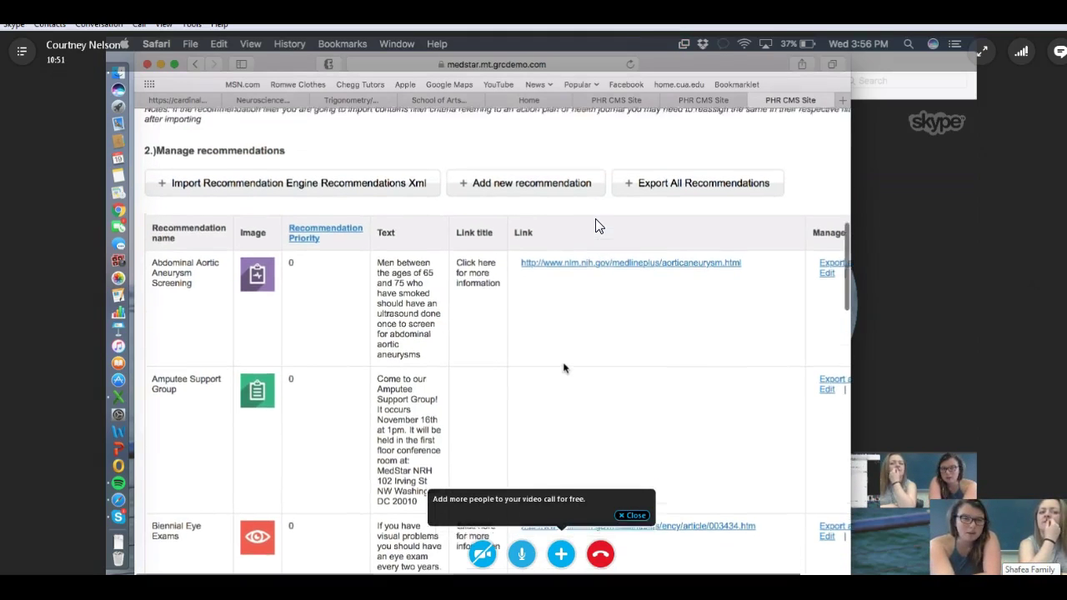
{"action": "scroll", "coordinate": [563, 368], "scroll_direction": "up", "scroll_amount": 8}
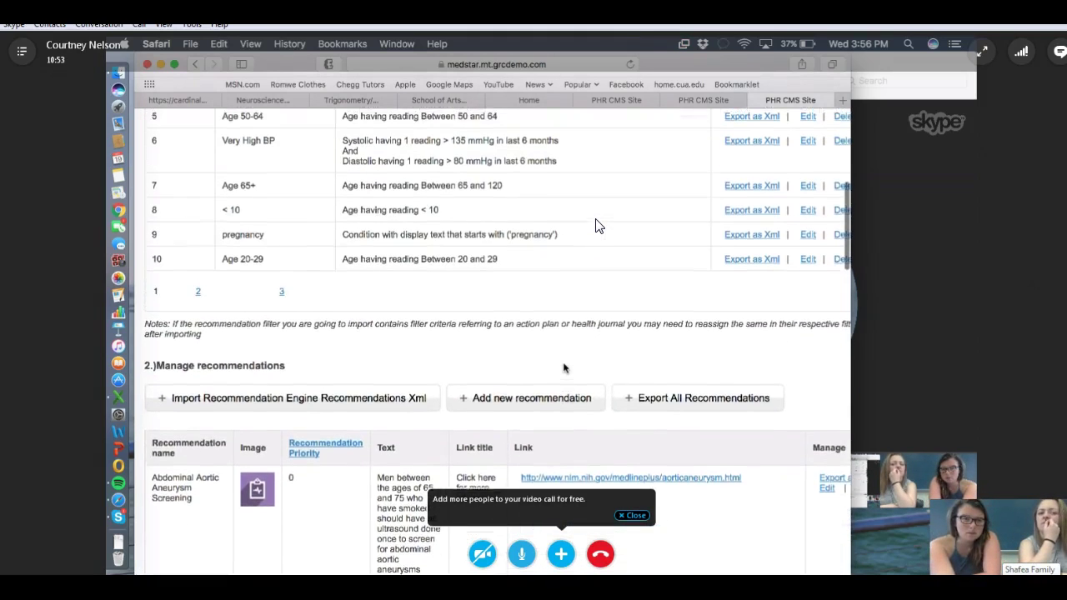
{"action": "scroll", "coordinate": [563, 368], "scroll_direction": "up", "scroll_amount": 5}
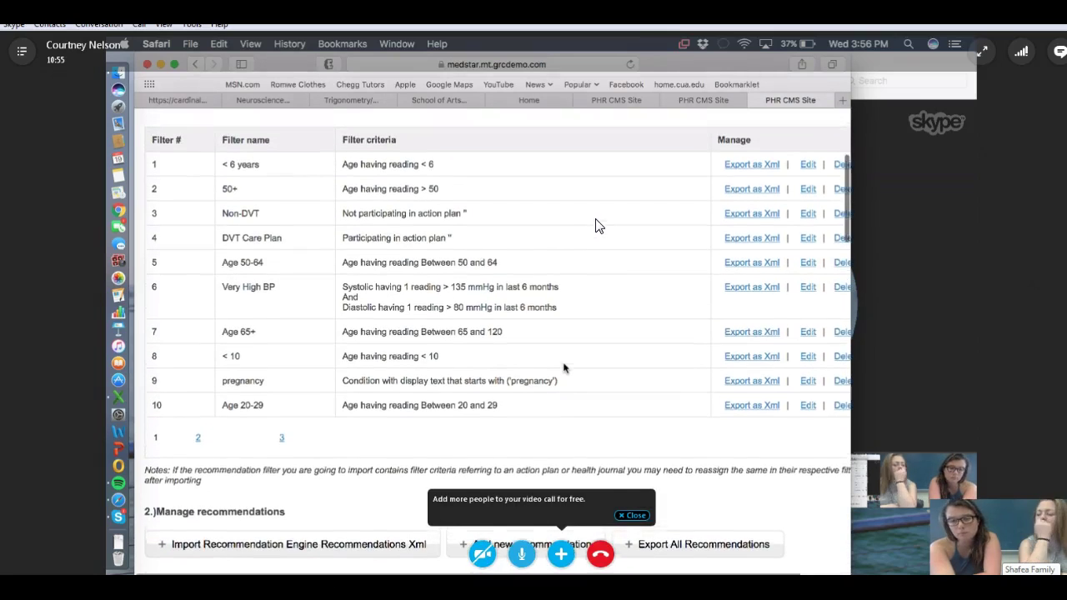
{"action": "scroll", "coordinate": [564, 367], "scroll_direction": "up", "scroll_amount": 7}
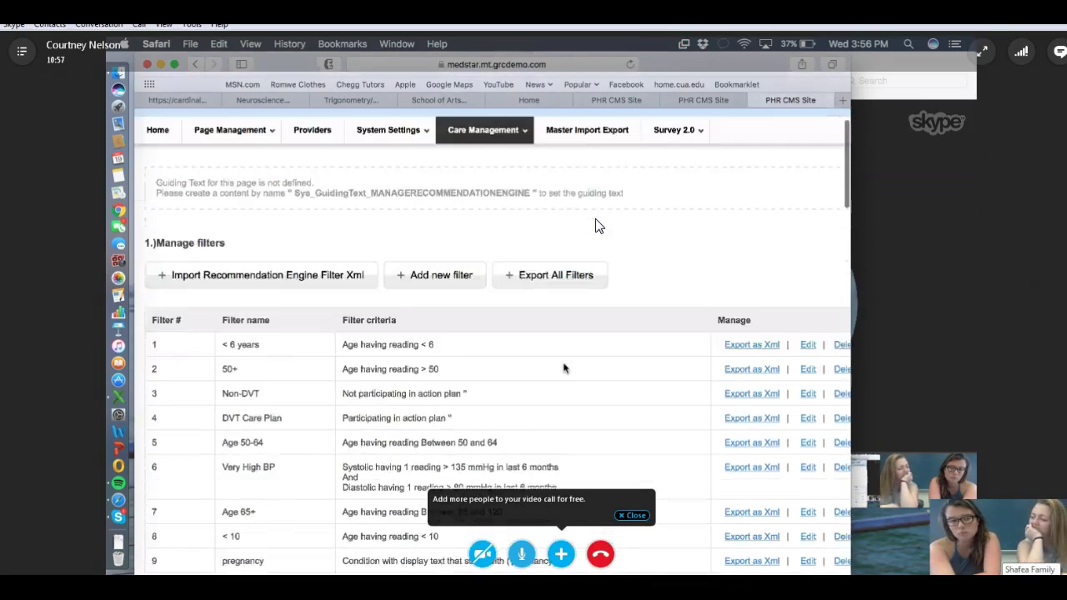
{"action": "scroll", "coordinate": [563, 367], "scroll_direction": "down", "scroll_amount": 5}
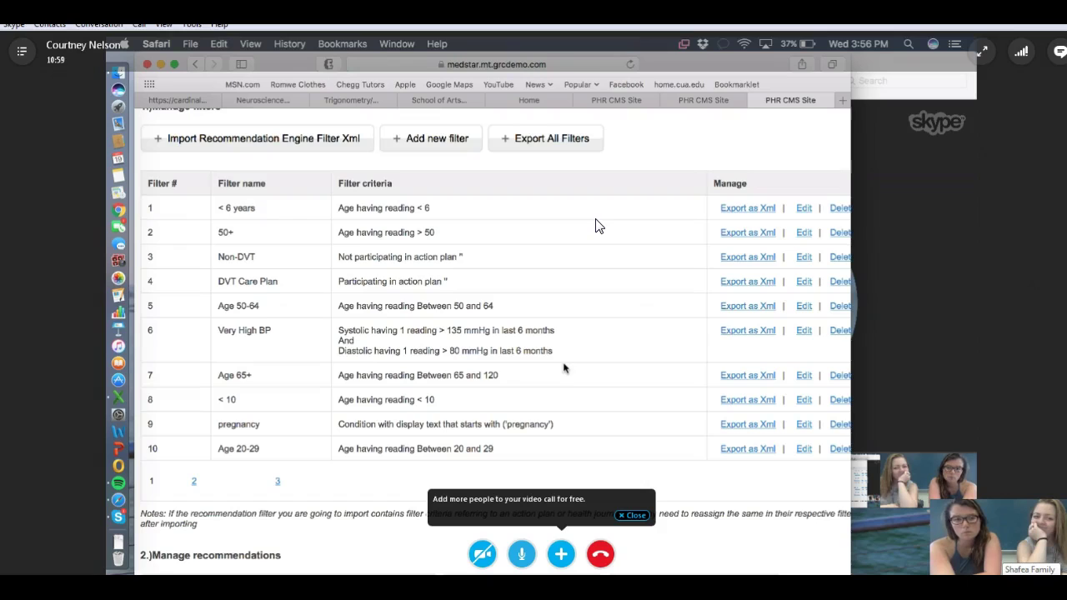
{"action": "scroll", "coordinate": [564, 368], "scroll_direction": "down", "scroll_amount": 2}
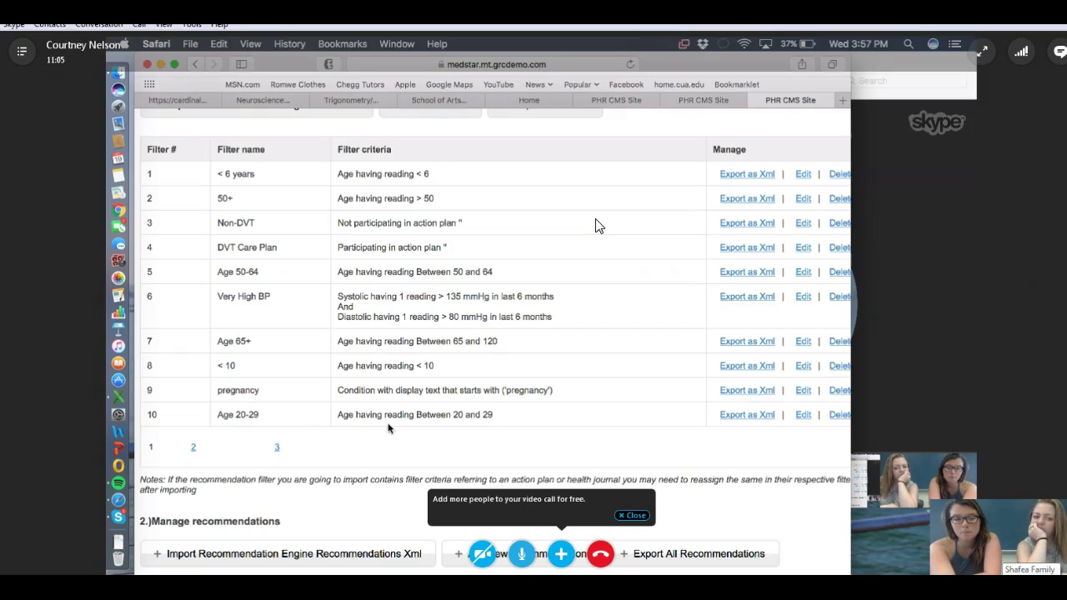
{"action": "scroll", "coordinate": [387, 427], "scroll_direction": "down", "scroll_amount": 3}
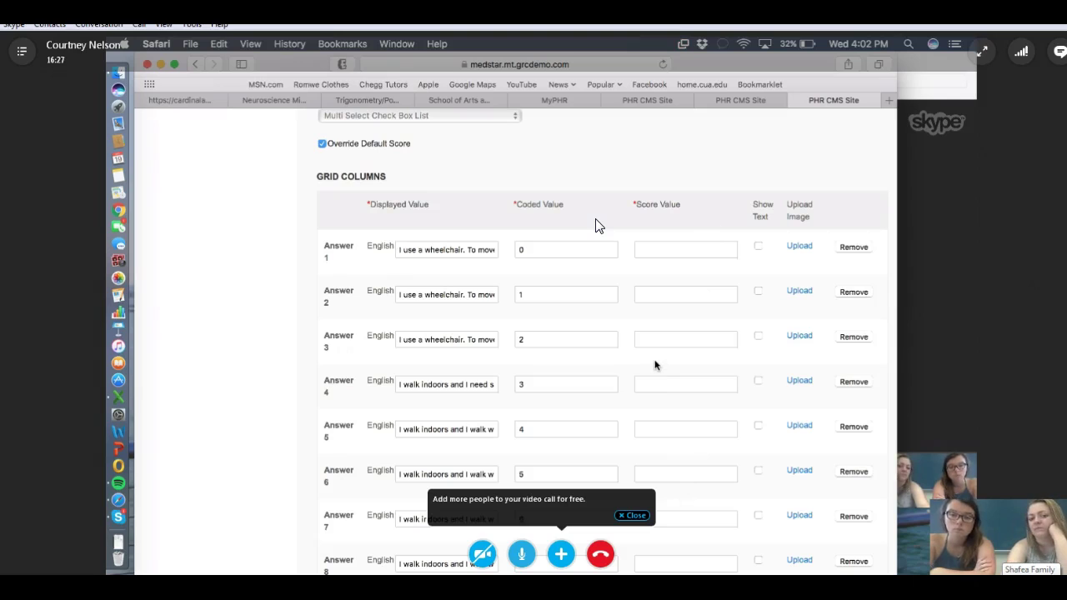
- Check the empty score value of Answer 1 in the indoor mobility question and turn off Override Default Score
{"action": "left_click", "coordinate": [668, 248]}
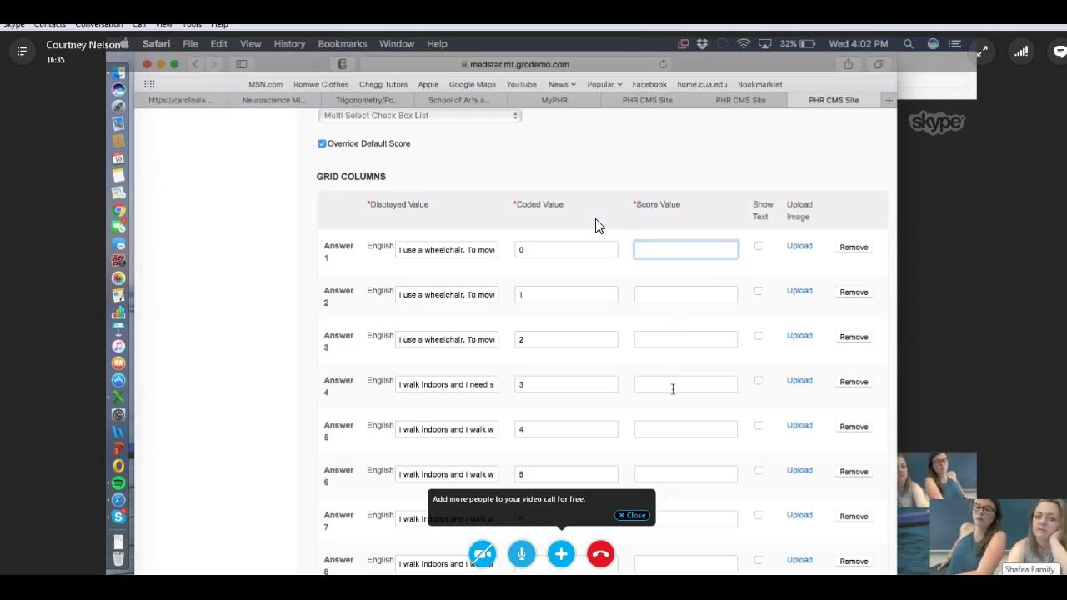
{"action": "left_click", "coordinate": [354, 144]}
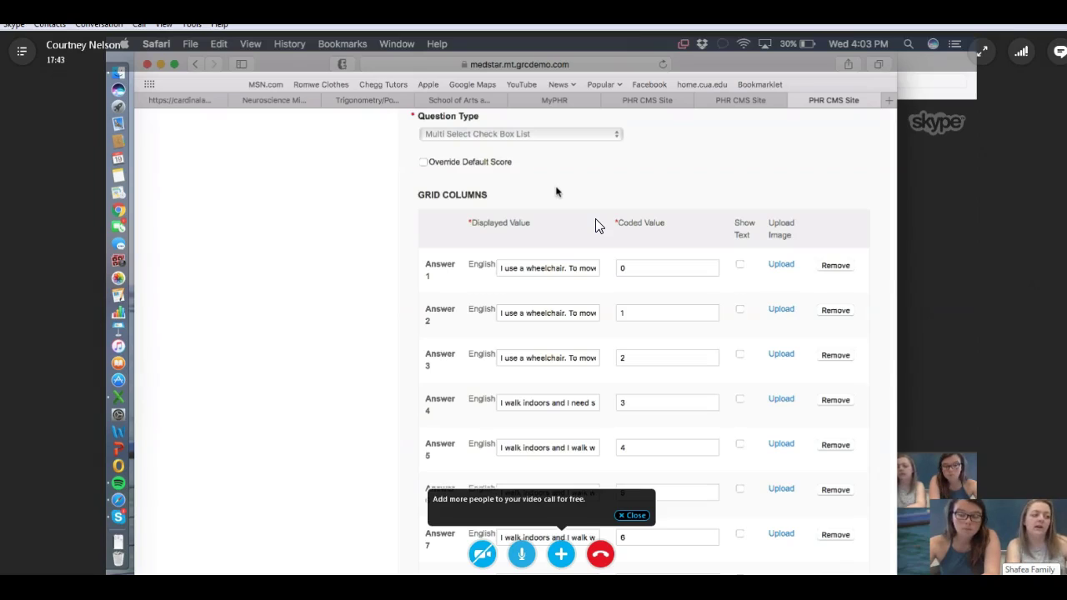
- End the Skype call and return to the conversation
{"action": "left_click", "coordinate": [923, 222]}
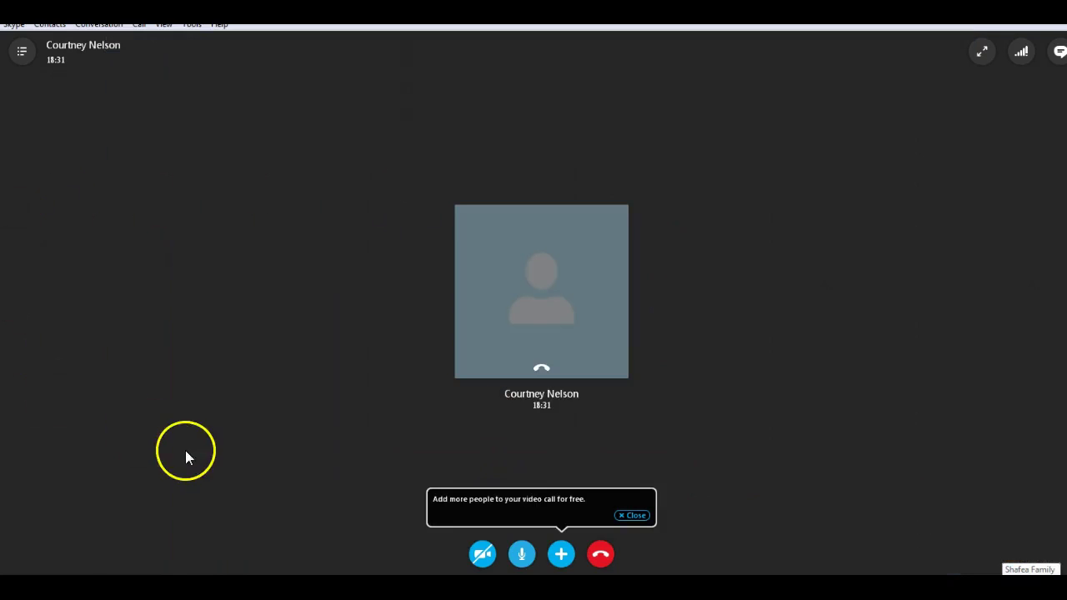
{"action": "left_click", "coordinate": [600, 555]}
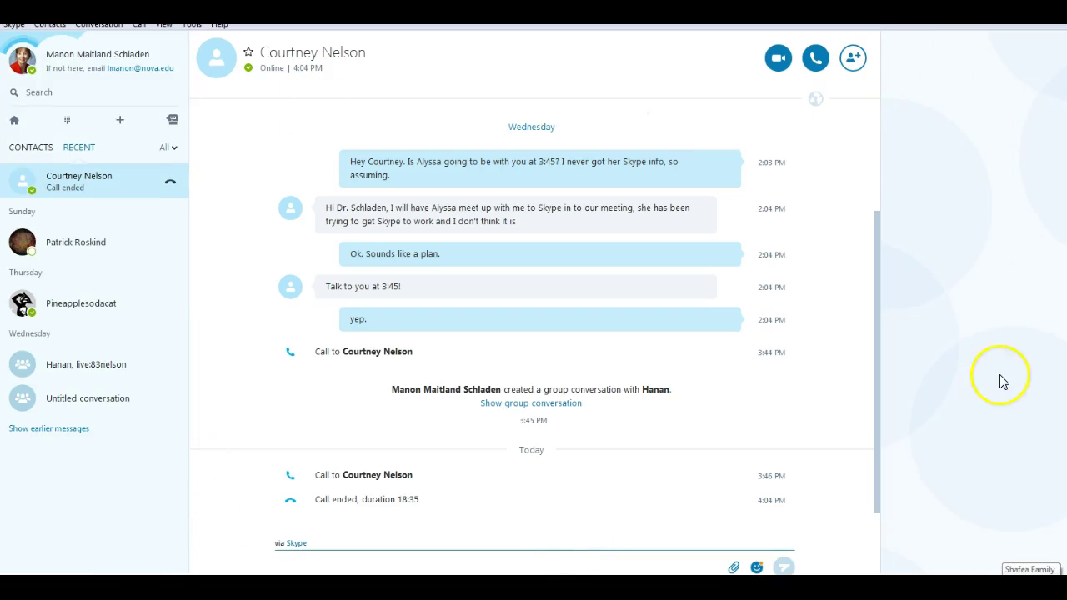
{"action": "left_click", "coordinate": [266, 571]}
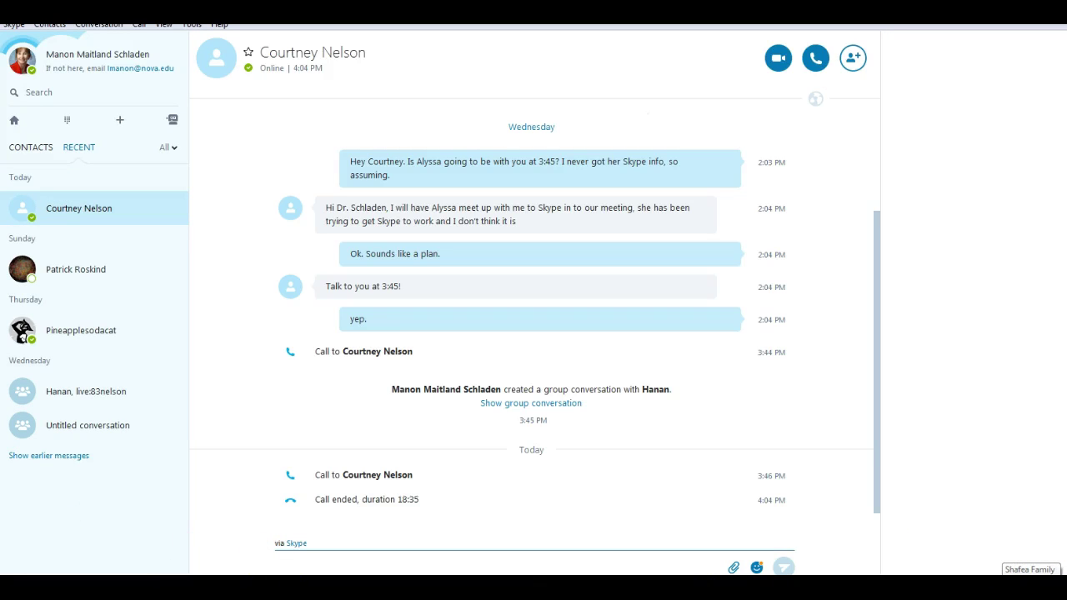